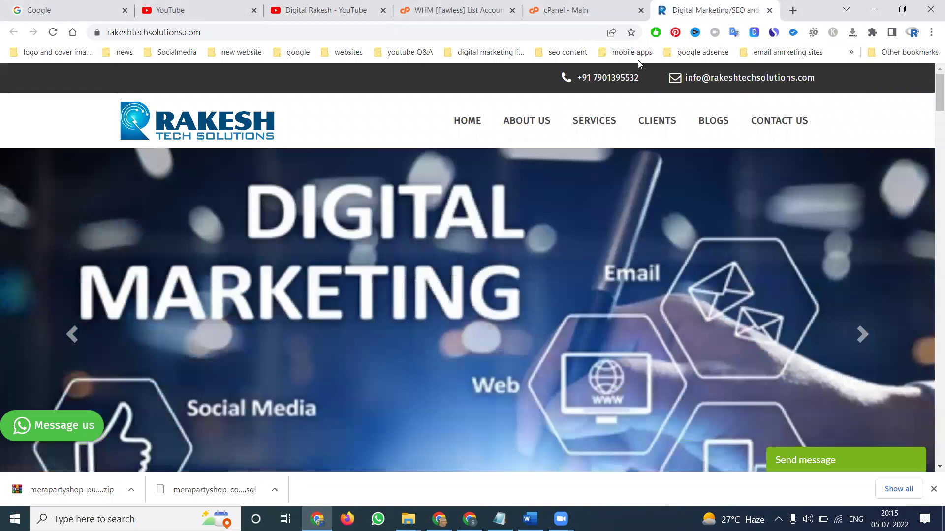
- From the cPanel home dashboard, launch File Manager to show the public_html folder contents
{"action": "left_click", "coordinate": [590, 6]}
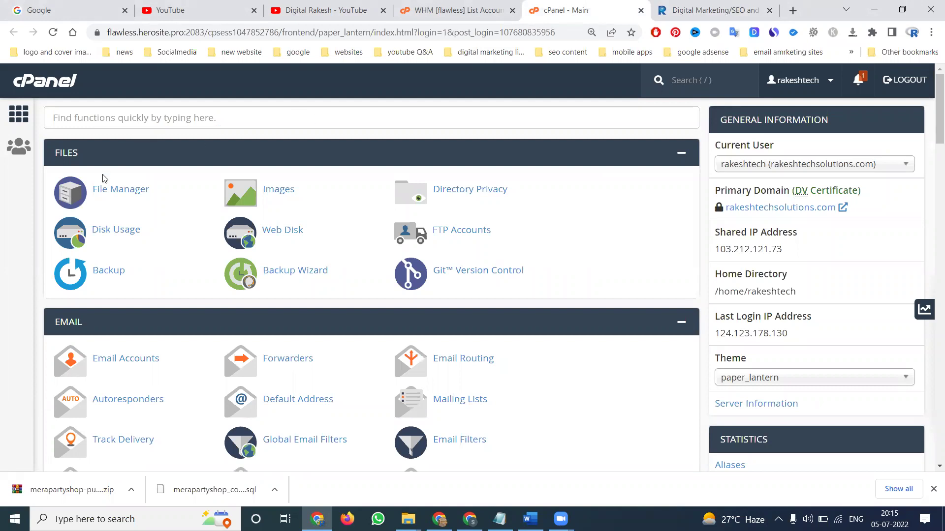
{"action": "scroll", "coordinate": [104, 320], "scroll_direction": "down", "scroll_amount": 5}
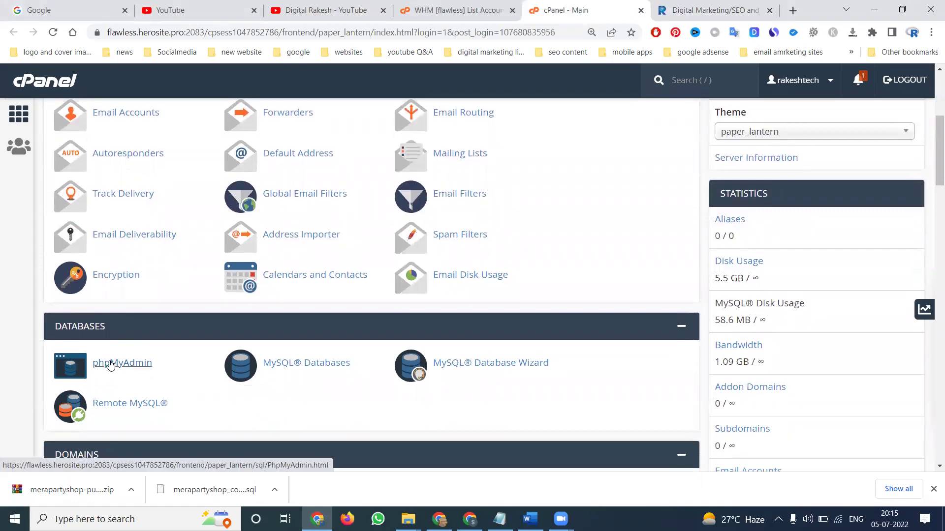
{"action": "scroll", "coordinate": [131, 227], "scroll_direction": "up", "scroll_amount": 4}
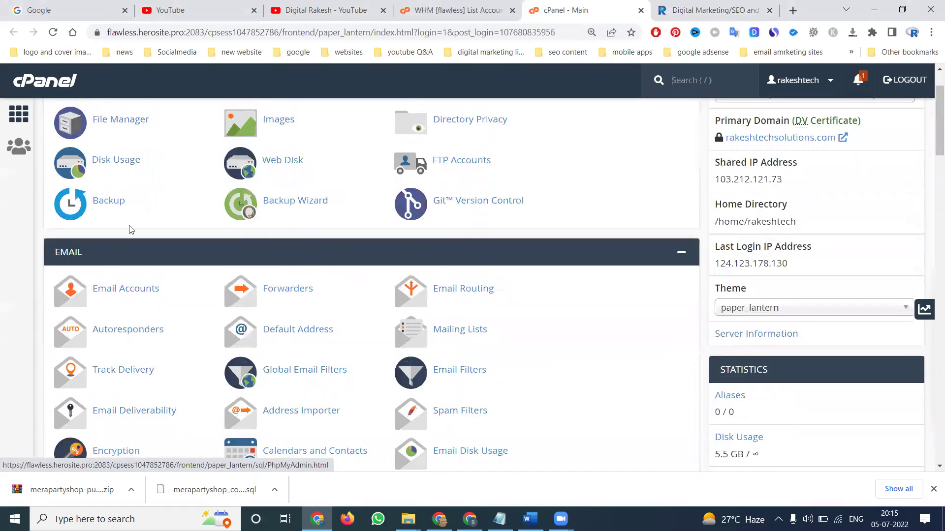
{"action": "left_click", "coordinate": [115, 129]}
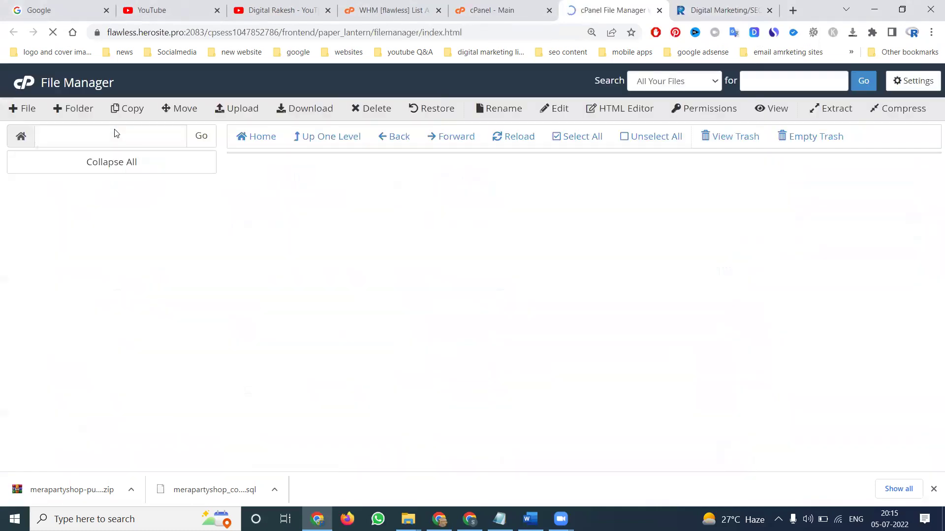
- Go up to the home directory, hide the downloads bar, and open public_html's context menu
{"action": "left_click", "coordinate": [332, 136]}
{"action": "scroll", "coordinate": [321, 232], "scroll_direction": "down", "scroll_amount": 5}
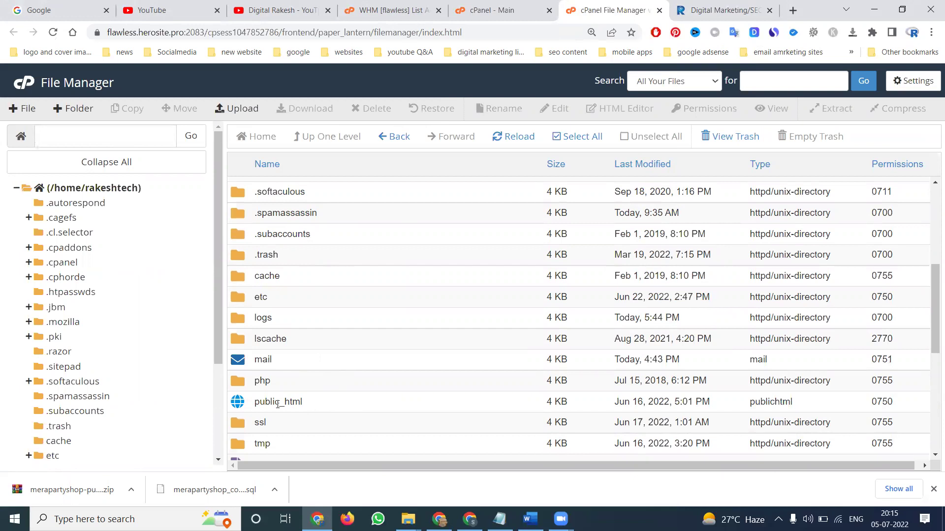
{"action": "left_click", "coordinate": [933, 489]}
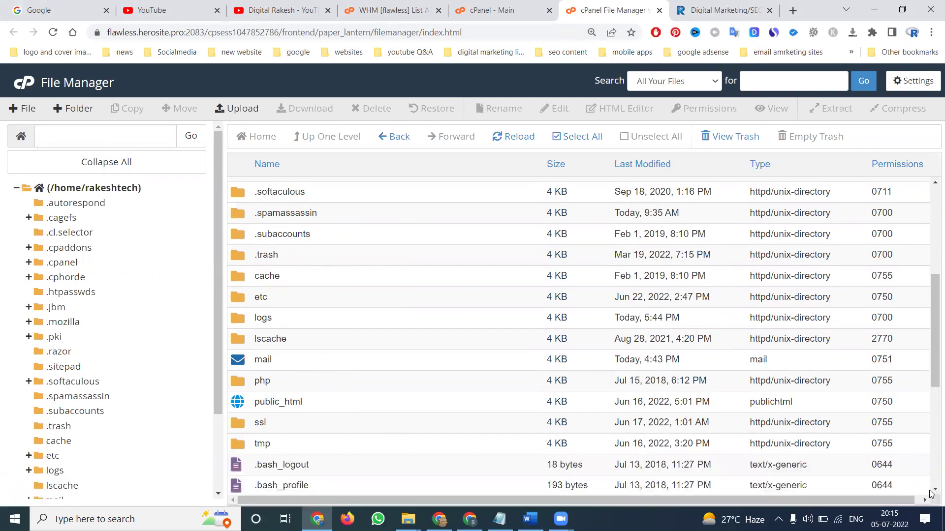
{"action": "right_click", "coordinate": [283, 403]}
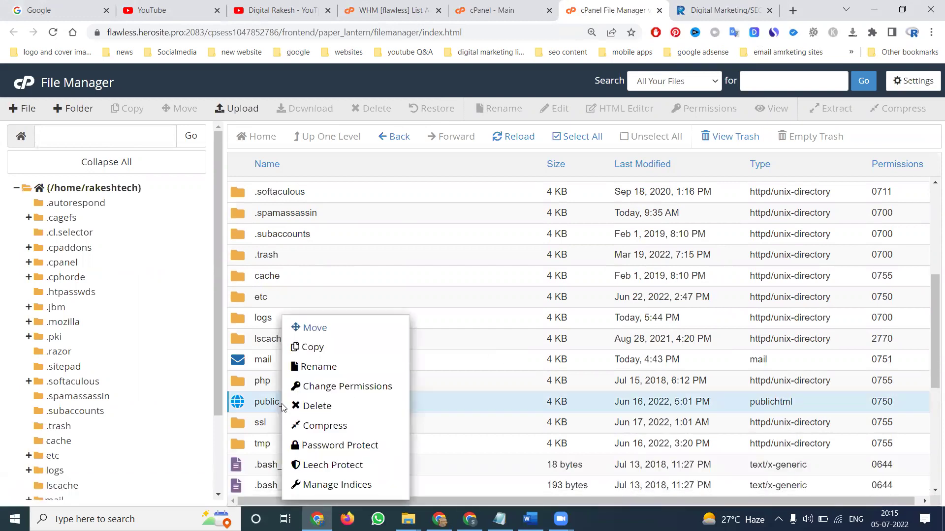
- Compress public_html as a Zip Archive named rts-05-07-2022-public_html.zip
{"action": "left_click", "coordinate": [323, 427]}
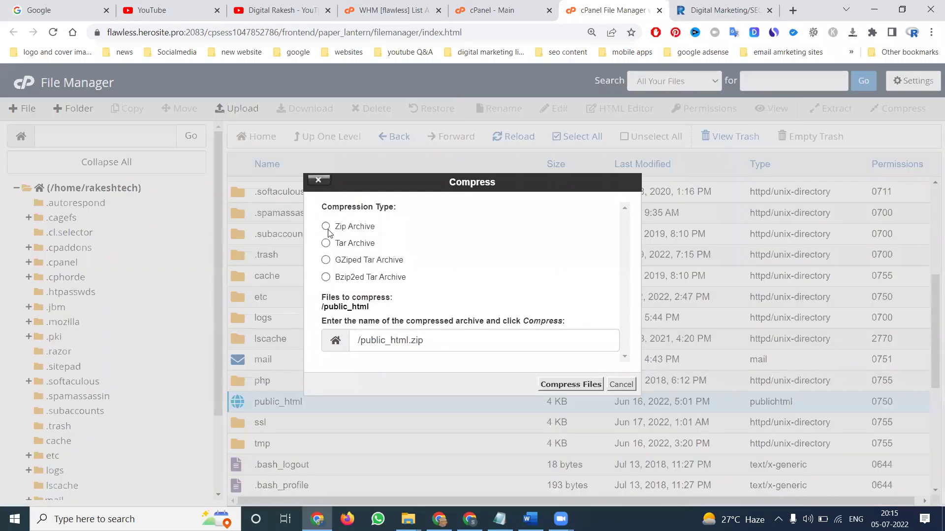
{"action": "left_click", "coordinate": [363, 341]}
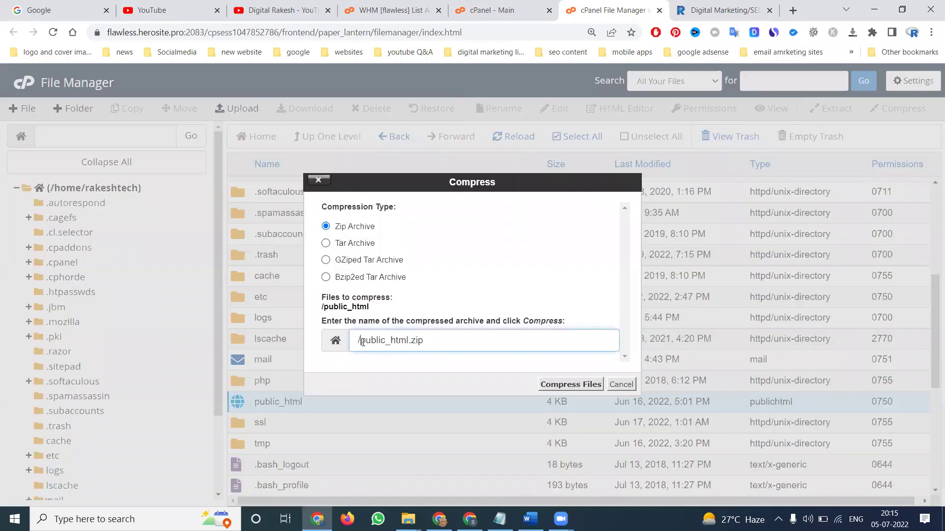
{"action": "type", "text": "rs"}
{"action": "key", "text": "BackSpace"}
{"action": "type", "text": "ts-"}
{"action": "type", "text": "05-07"}
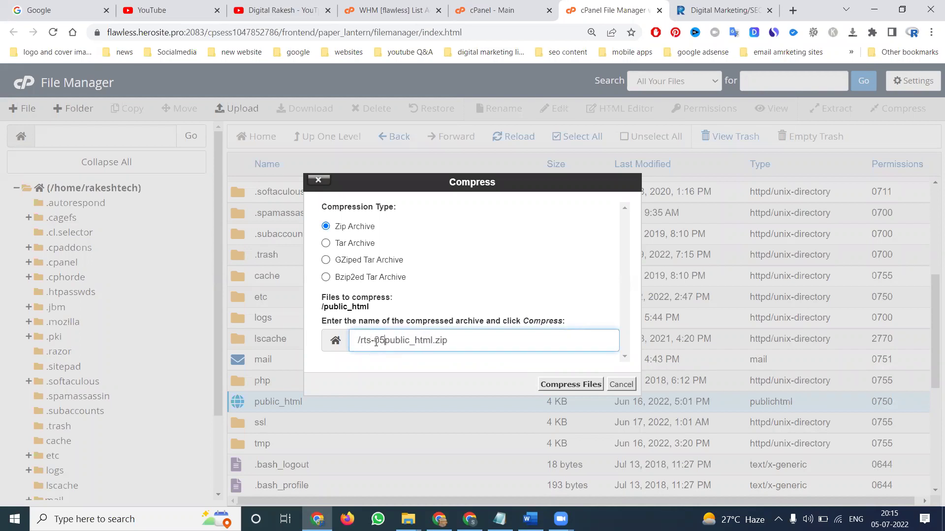
{"action": "type", "text": "-2022-"}
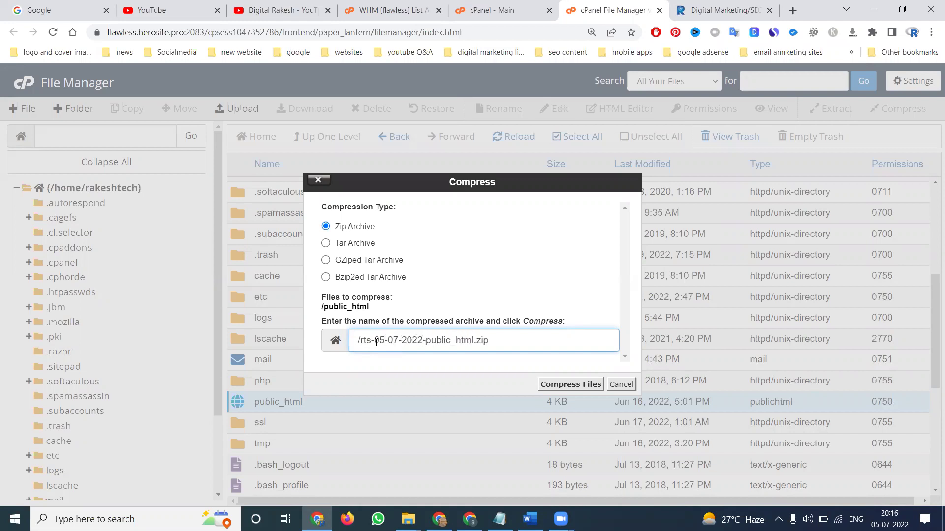
- Run Compress Files to build rts-05-07-2022-public_html.zip from public_html
{"action": "left_click", "coordinate": [557, 384]}
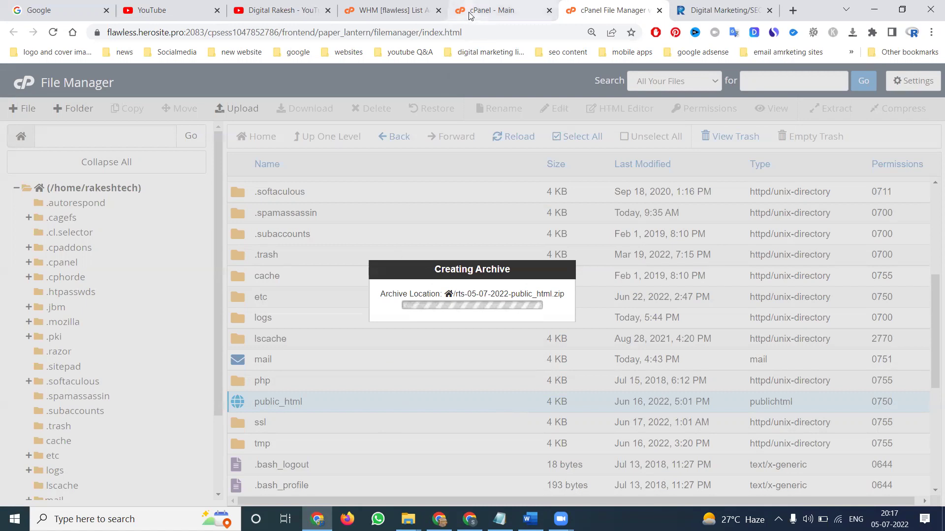
- Launch phpMyAdmin from the Databases section of the cPanel dashboard
{"action": "left_click", "coordinate": [487, 11]}
{"action": "scroll", "coordinate": [106, 317], "scroll_direction": "down", "scroll_amount": 5}
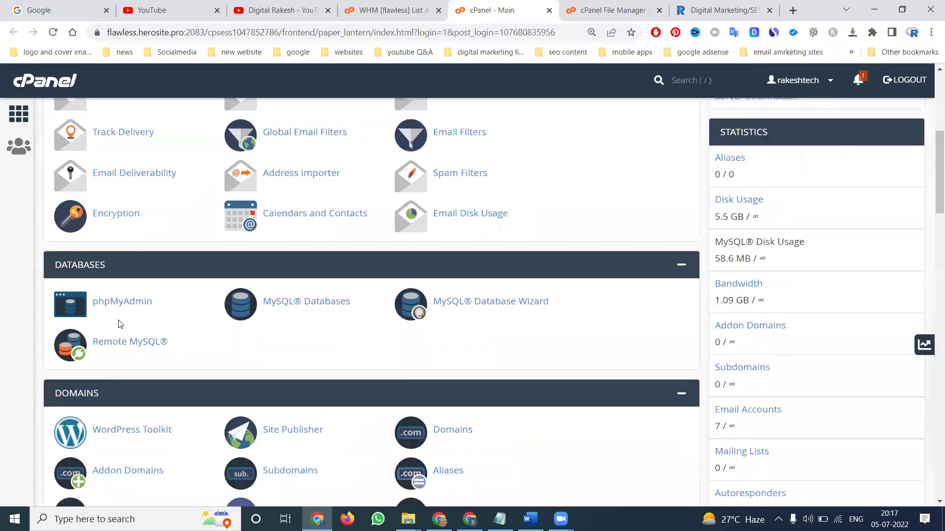
{"action": "left_click", "coordinate": [124, 306]}
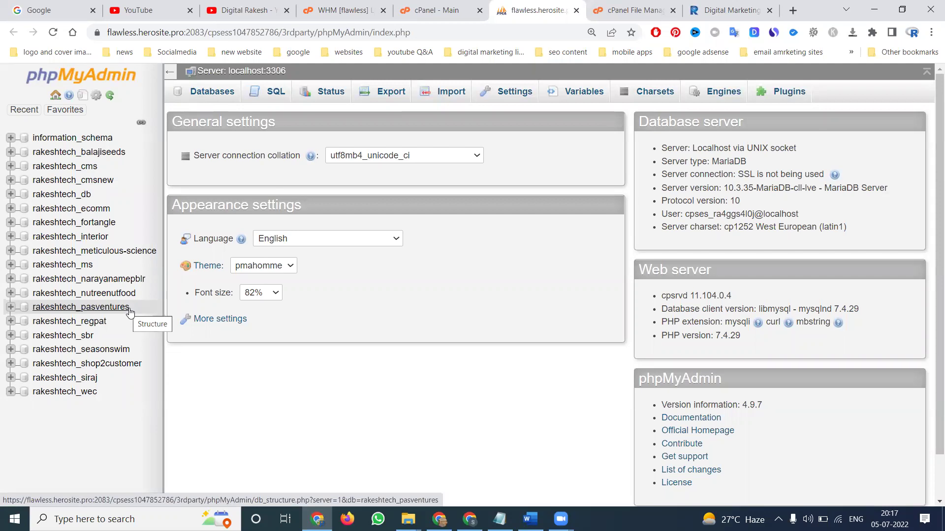
- Export the rakeshtech_db database as a Quick SQL dump, downloading rakeshtech_db.sql
{"action": "left_click", "coordinate": [72, 196]}
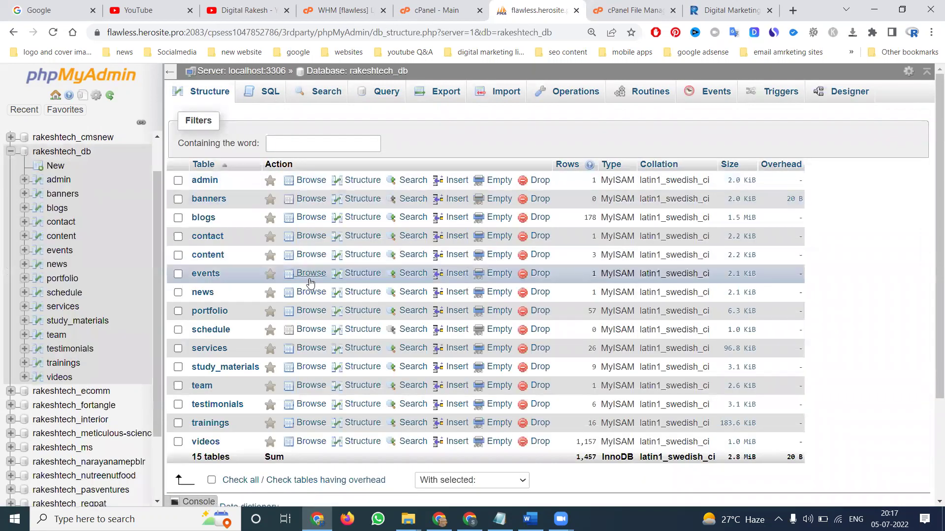
{"action": "scroll", "coordinate": [304, 299], "scroll_direction": "down", "scroll_amount": 3}
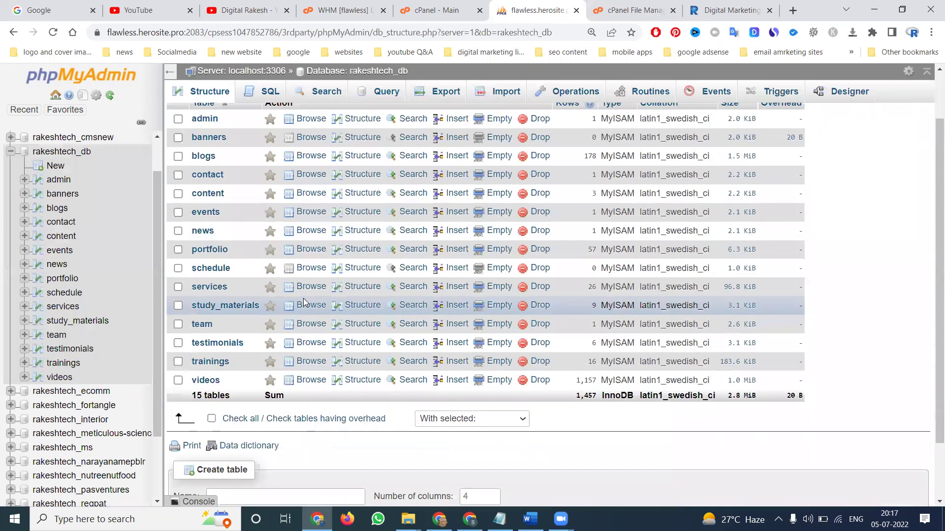
{"action": "left_click", "coordinate": [436, 93]}
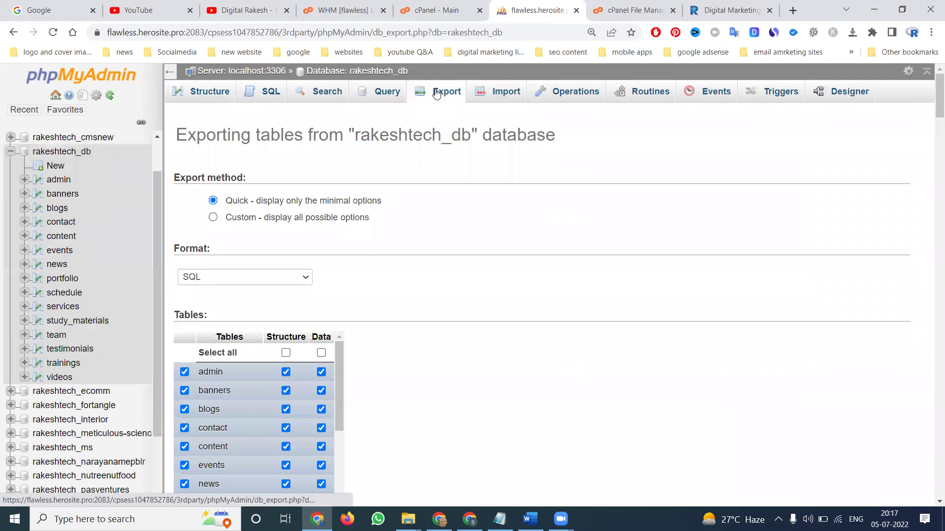
{"action": "left_click", "coordinate": [199, 324]}
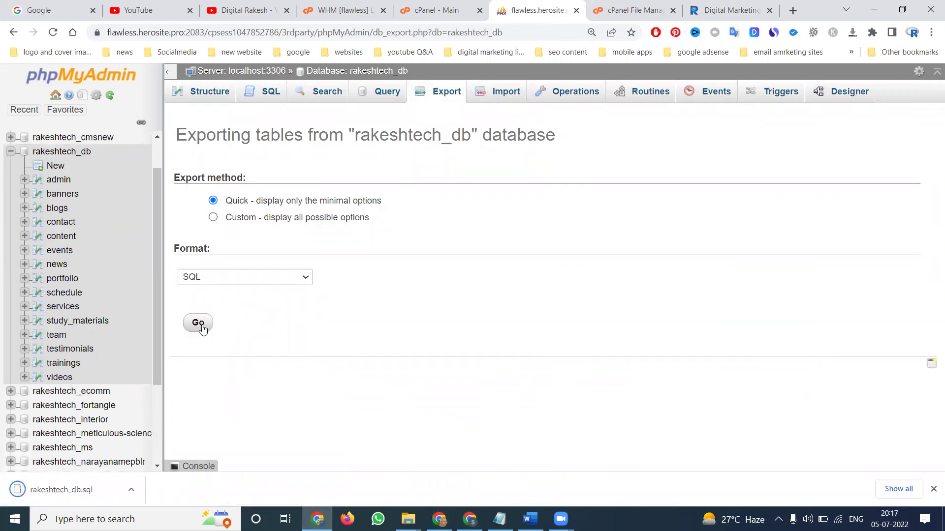
{"action": "scroll", "coordinate": [110, 320], "scroll_direction": "down", "scroll_amount": 2}
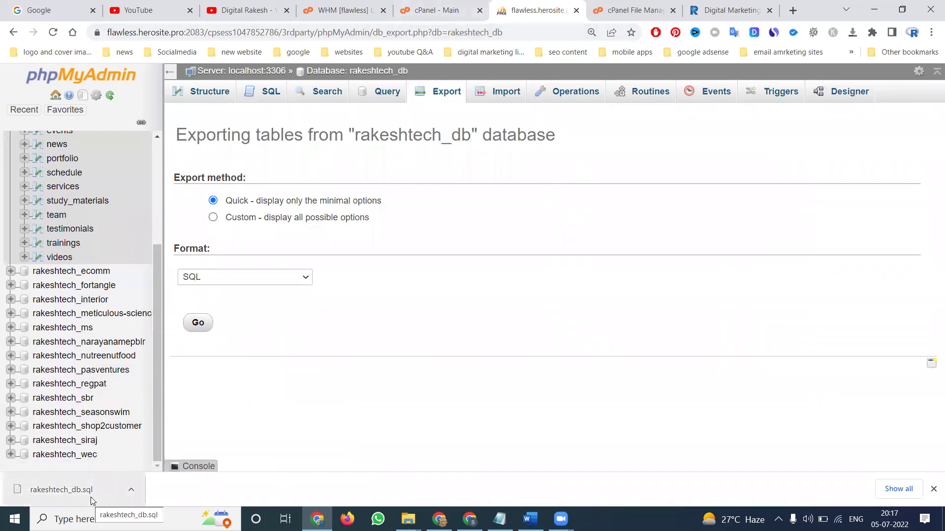
{"action": "scroll", "coordinate": [103, 191], "scroll_direction": "up", "scroll_amount": 2}
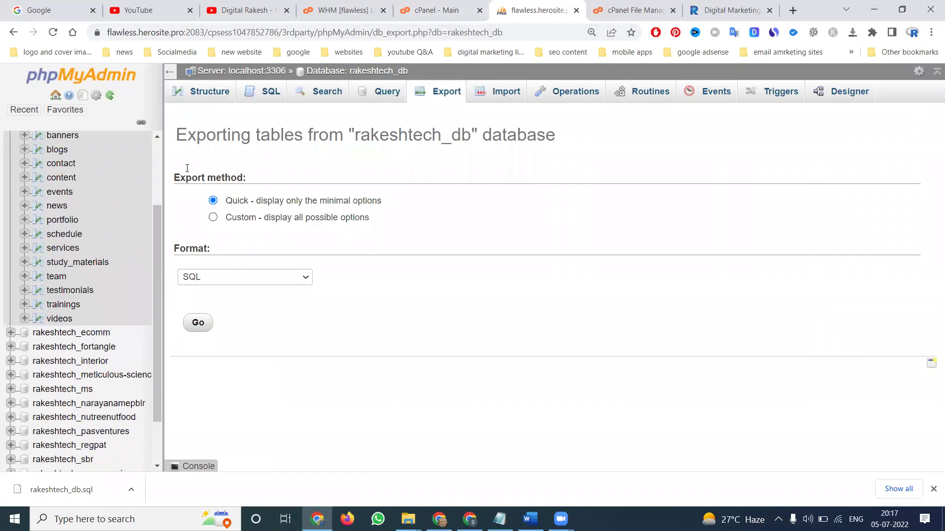
{"action": "scroll", "coordinate": [57, 177], "scroll_direction": "up", "scroll_amount": 2}
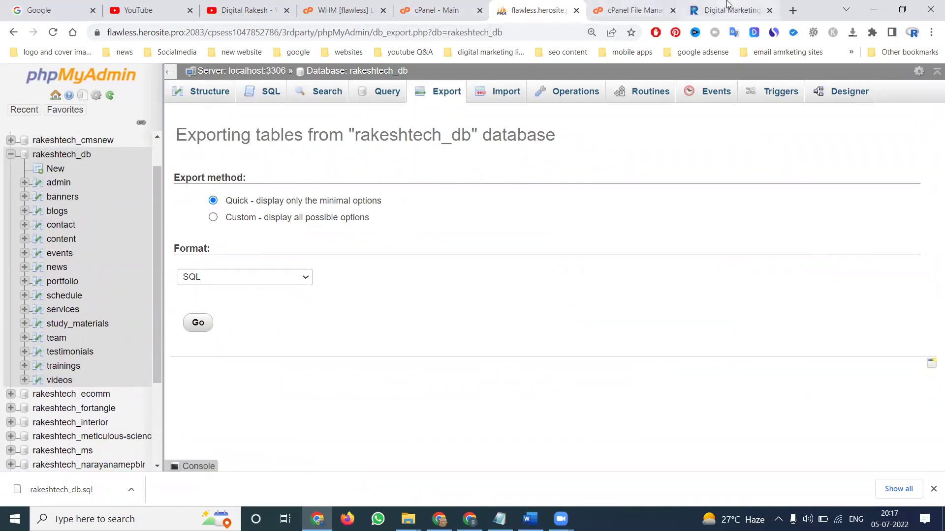
{"action": "left_click", "coordinate": [728, 6]}
{"action": "scroll", "coordinate": [584, 255], "scroll_direction": "down", "scroll_amount": 8}
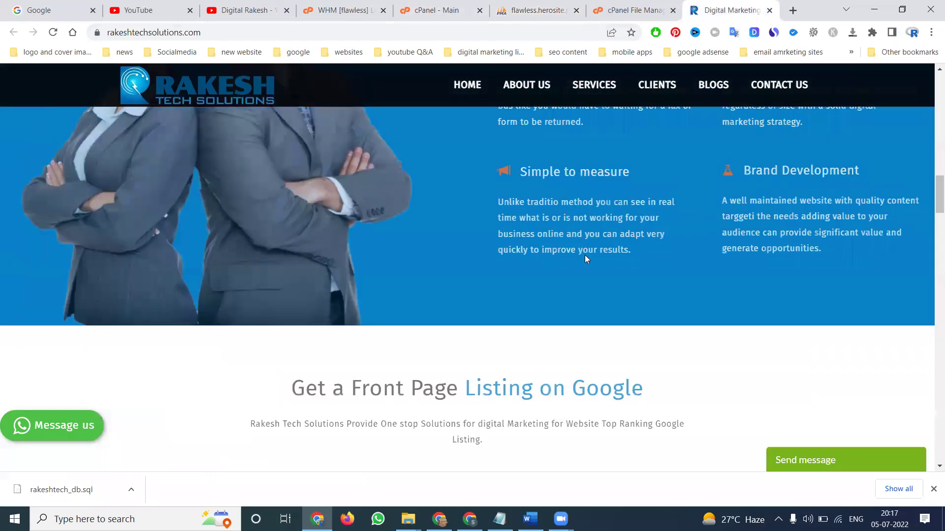
{"action": "scroll", "coordinate": [584, 256], "scroll_direction": "down", "scroll_amount": 15}
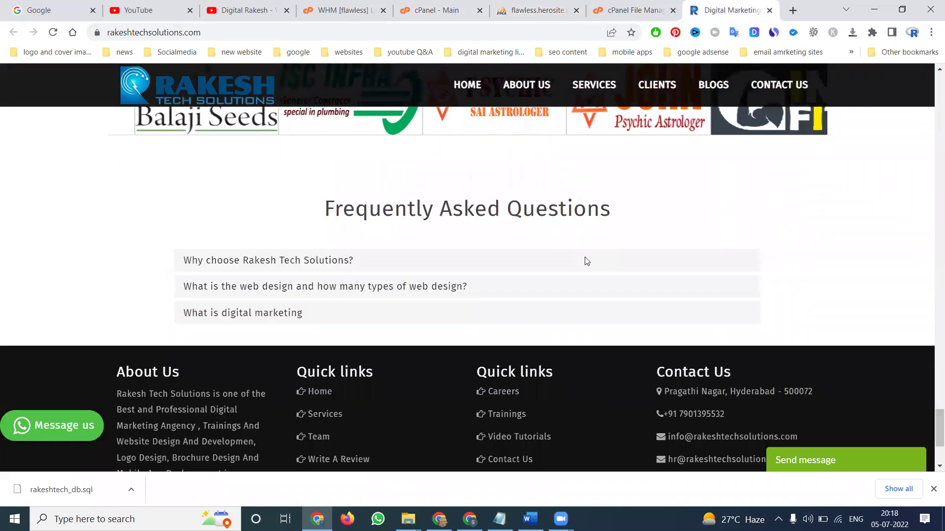
{"action": "scroll", "coordinate": [587, 261], "scroll_direction": "down", "scroll_amount": 3}
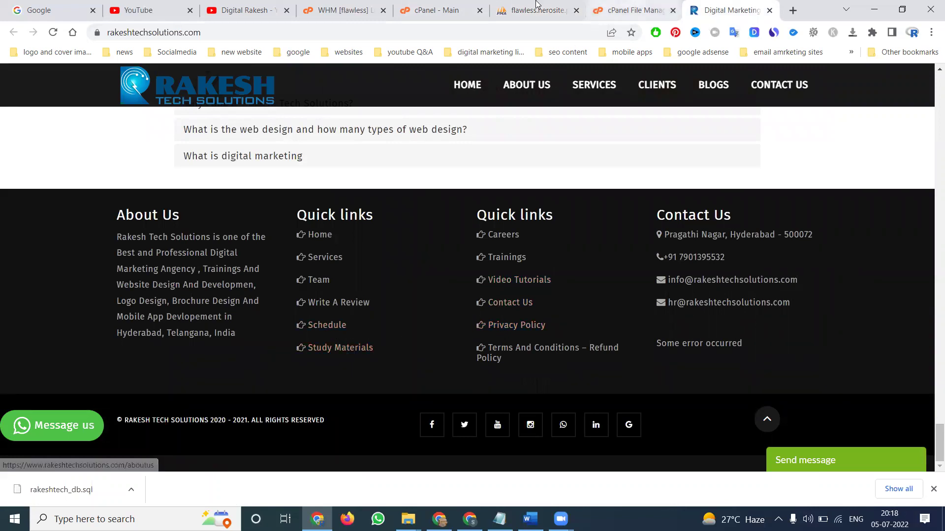
{"action": "left_click", "coordinate": [503, 9]}
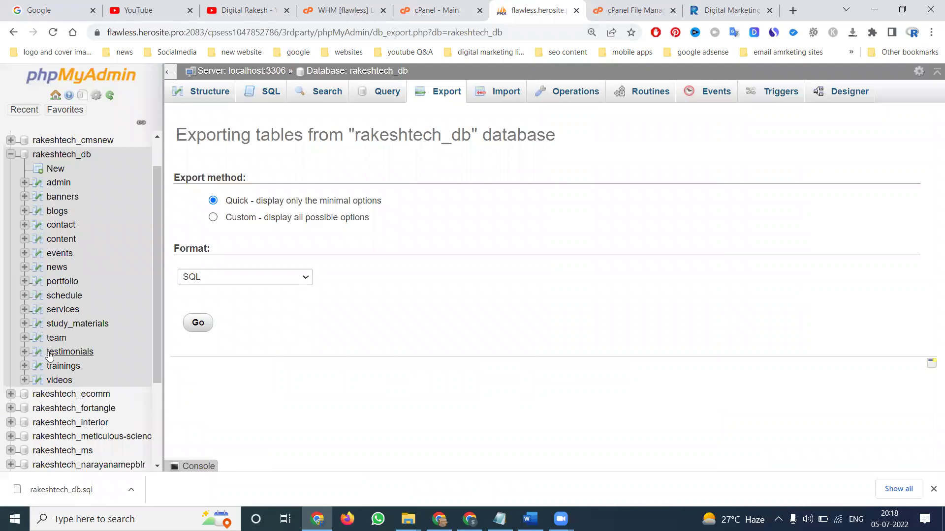
{"action": "left_click", "coordinate": [728, 10]}
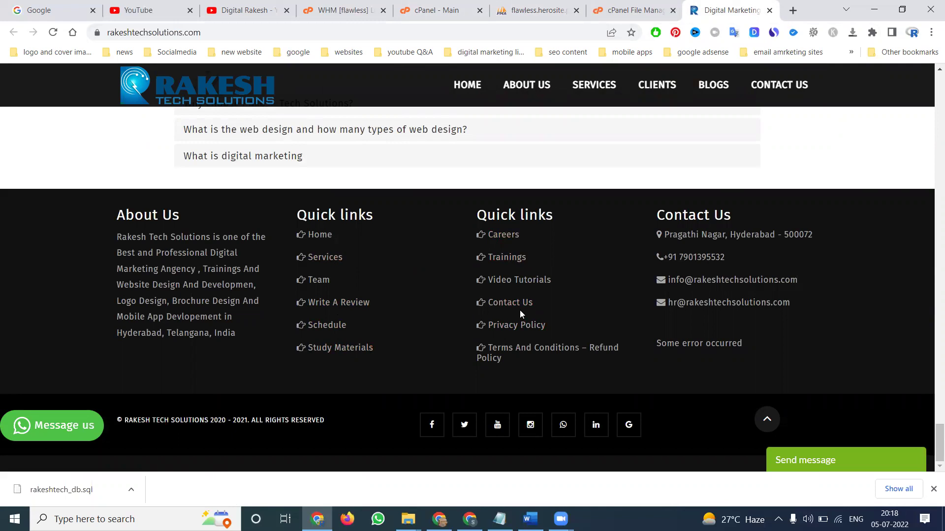
{"action": "left_click", "coordinate": [525, 5]}
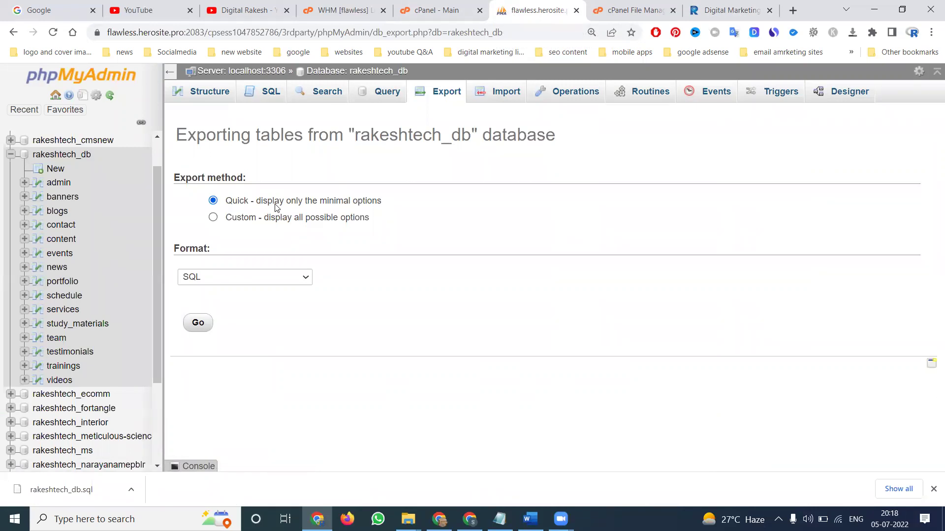
- Switch the rakeshtech_db export to Custom options, review them, and download the SQL file
{"action": "left_click", "coordinate": [213, 218]}
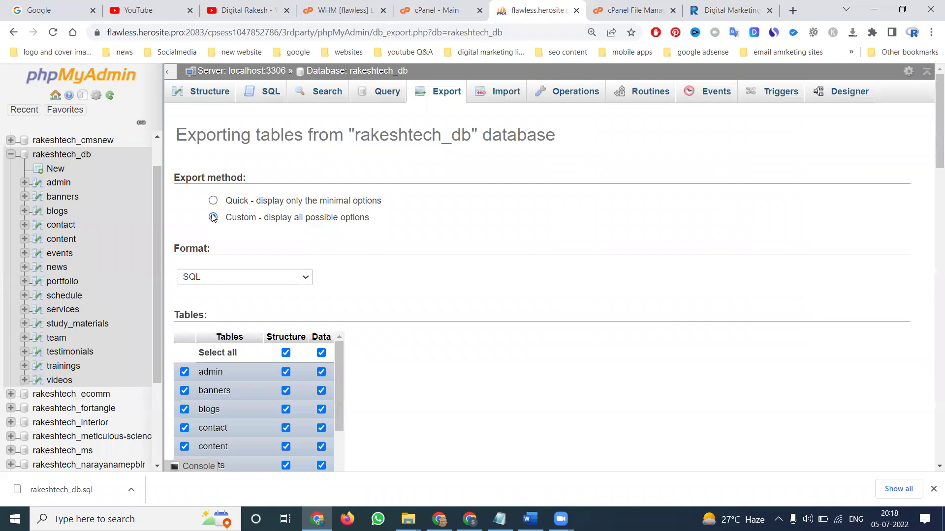
{"action": "scroll", "coordinate": [375, 261], "scroll_direction": "down", "scroll_amount": 2}
{"action": "scroll", "coordinate": [309, 283], "scroll_direction": "down", "scroll_amount": 4}
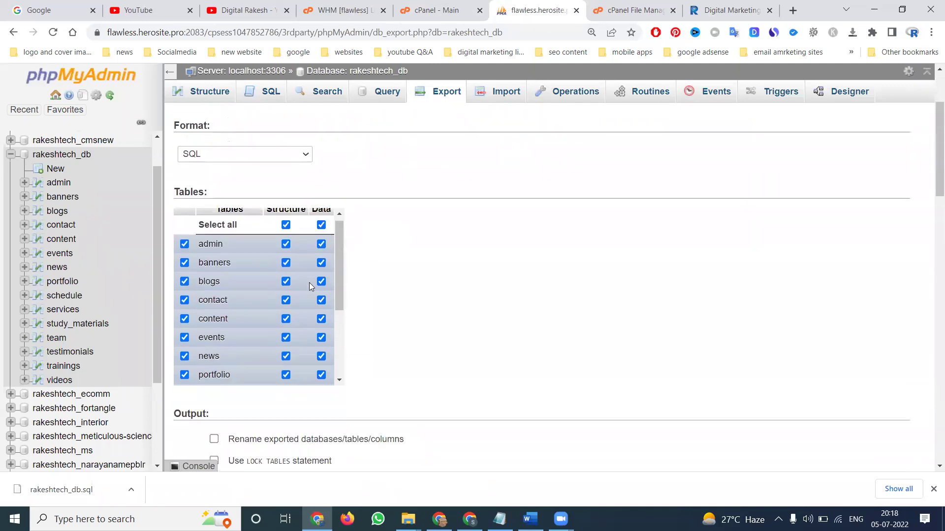
{"action": "scroll", "coordinate": [309, 283], "scroll_direction": "up", "scroll_amount": 4}
{"action": "scroll", "coordinate": [405, 253], "scroll_direction": "down", "scroll_amount": 10}
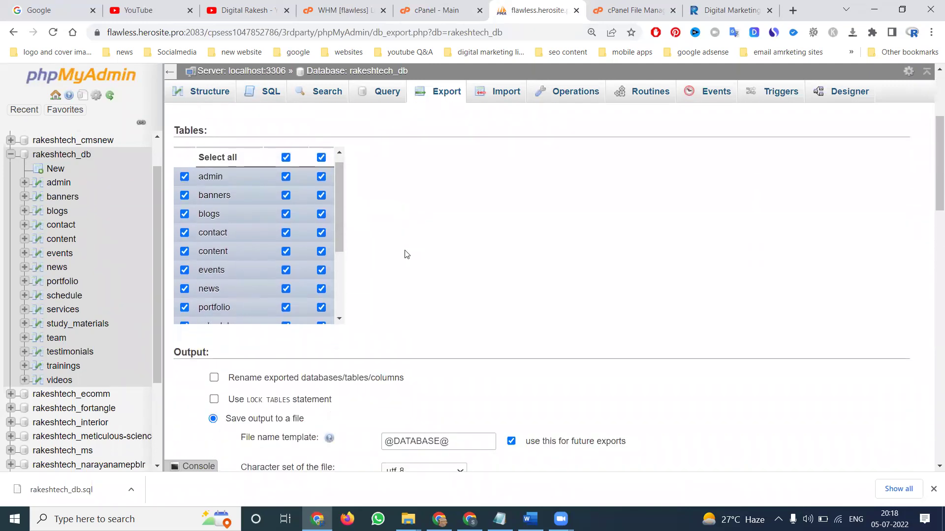
{"action": "scroll", "coordinate": [406, 252], "scroll_direction": "down", "scroll_amount": 15}
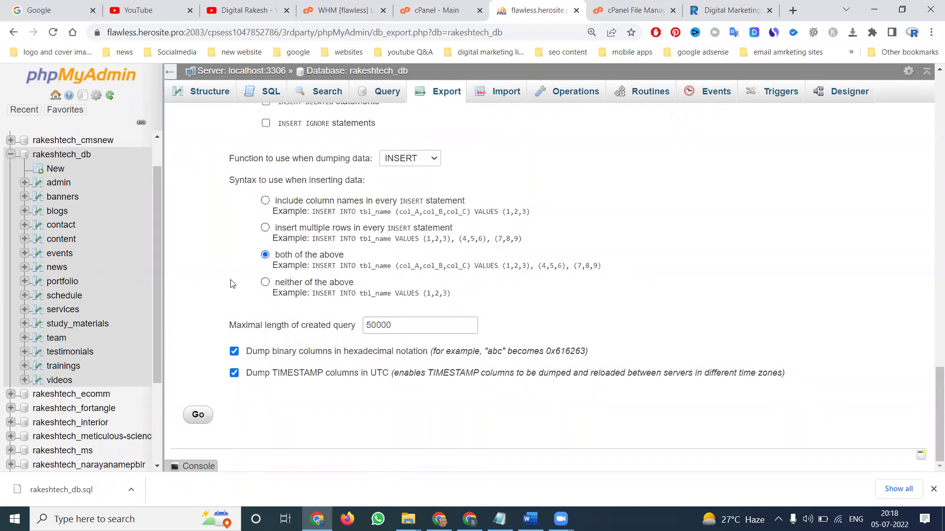
{"action": "scroll", "coordinate": [232, 284], "scroll_direction": "up", "scroll_amount": 12}
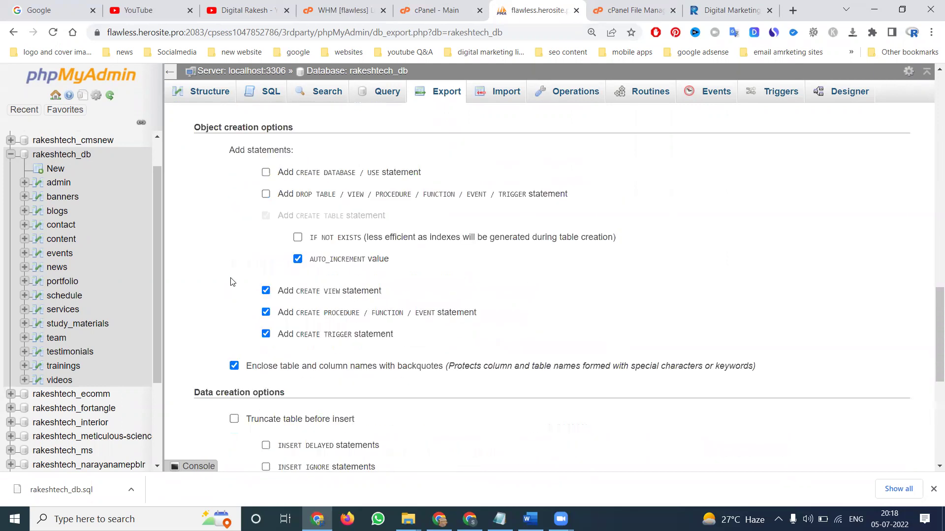
{"action": "scroll", "coordinate": [232, 286], "scroll_direction": "down", "scroll_amount": 12}
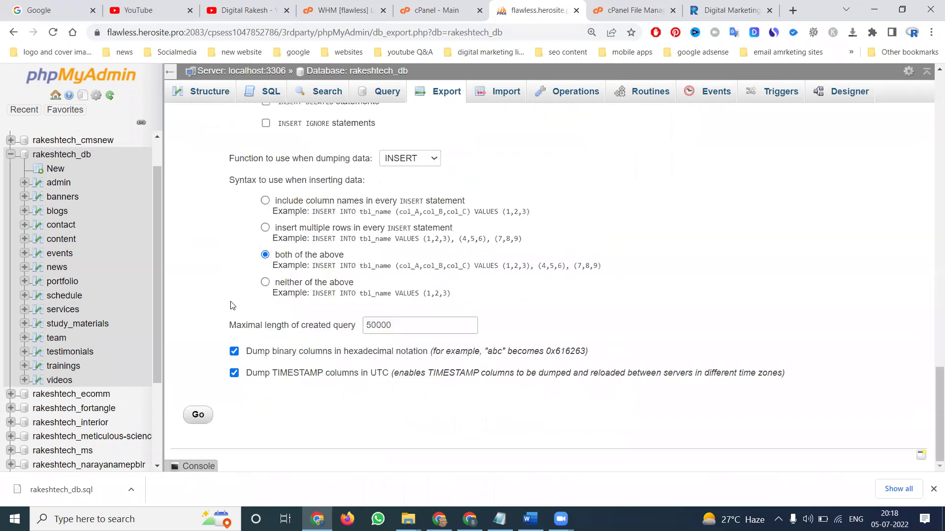
{"action": "left_click", "coordinate": [192, 416]}
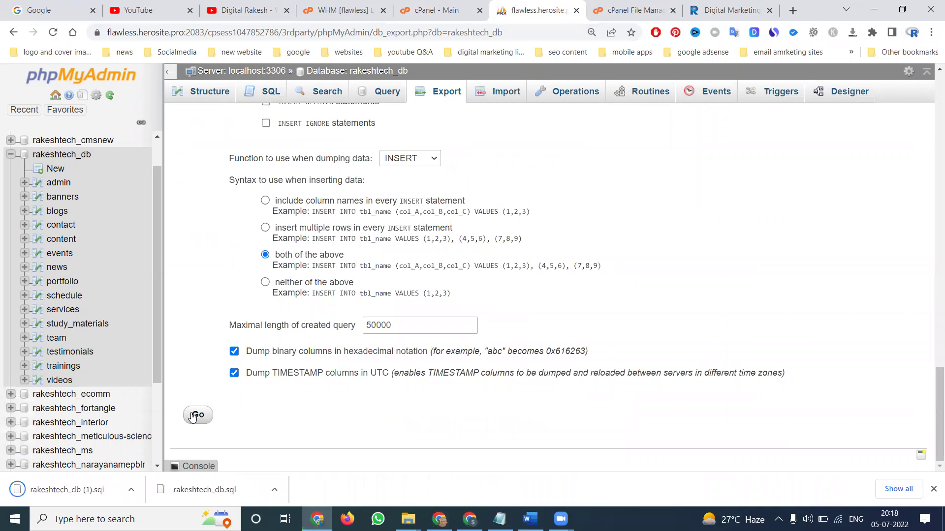
- Set the export method back to Quick and close the phpMyAdmin tab
{"action": "scroll", "coordinate": [268, 270], "scroll_direction": "up", "scroll_amount": 15}
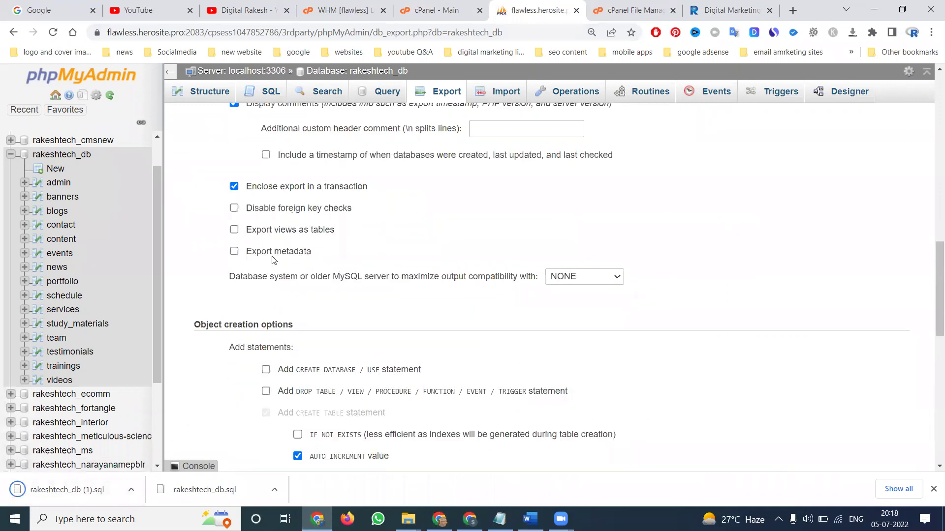
{"action": "scroll", "coordinate": [285, 152], "scroll_direction": "up", "scroll_amount": 3}
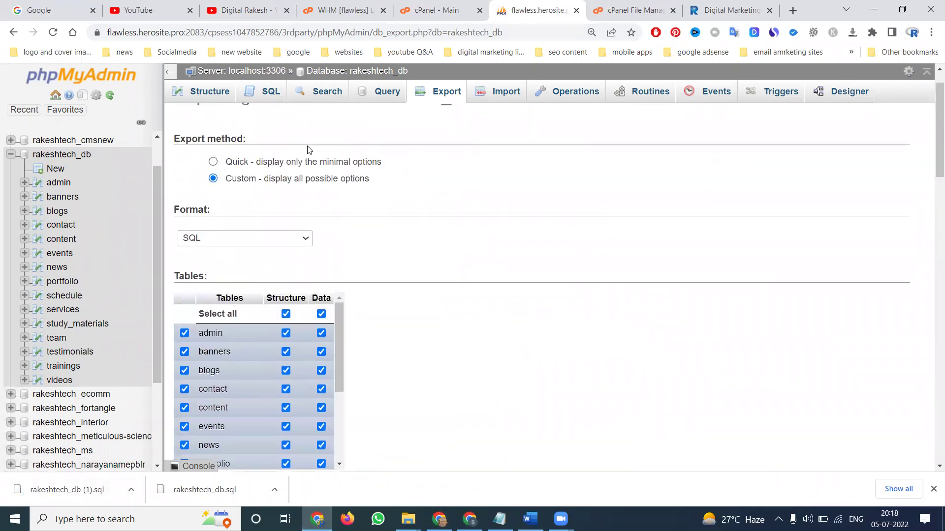
{"action": "left_click", "coordinate": [235, 166]}
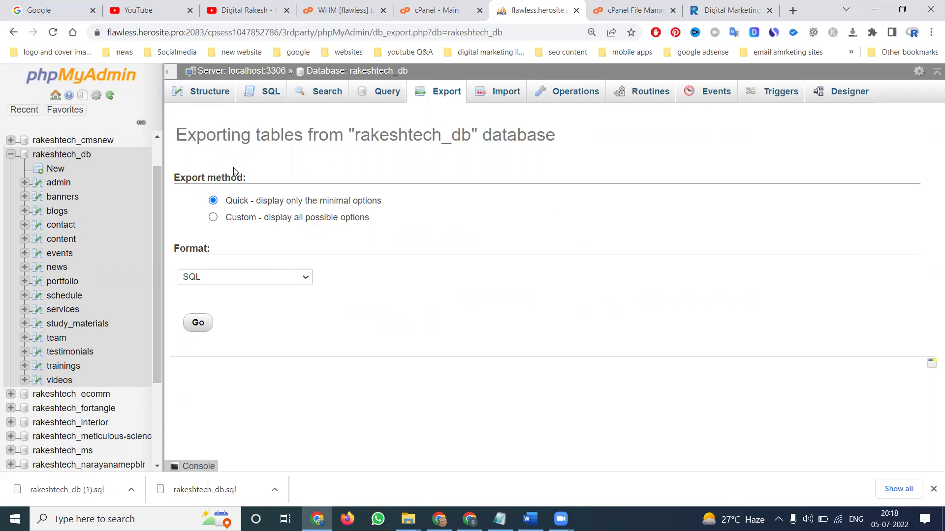
{"action": "left_click", "coordinate": [576, 10]}
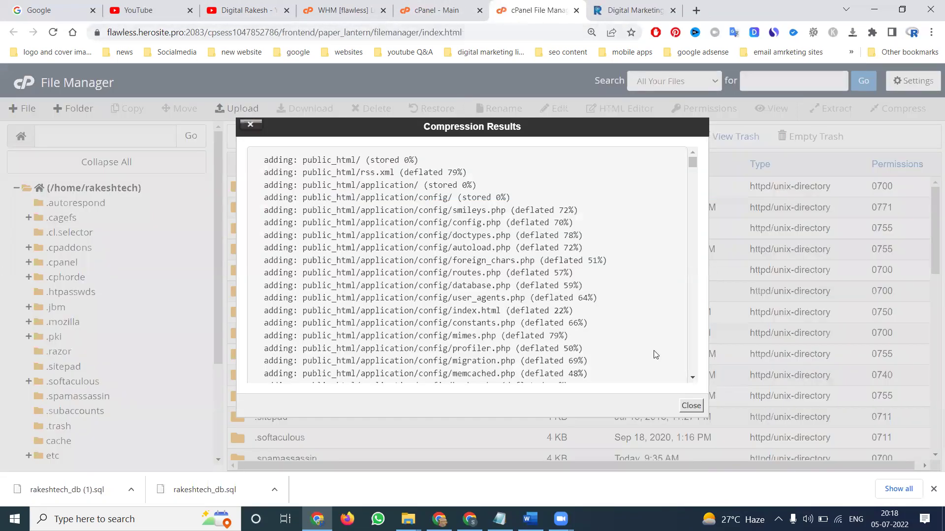
- Dismiss the compression results and download rts-05-07-2022-public_html.zip (736.15 MB)
{"action": "left_click", "coordinate": [691, 405]}
{"action": "scroll", "coordinate": [420, 294], "scroll_direction": "down", "scroll_amount": 10}
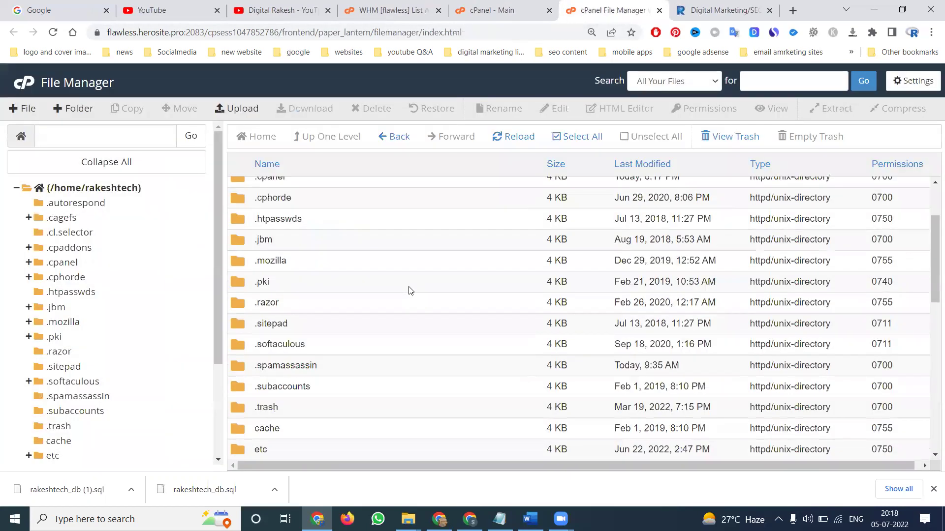
{"action": "scroll", "coordinate": [407, 294], "scroll_direction": "down", "scroll_amount": 1}
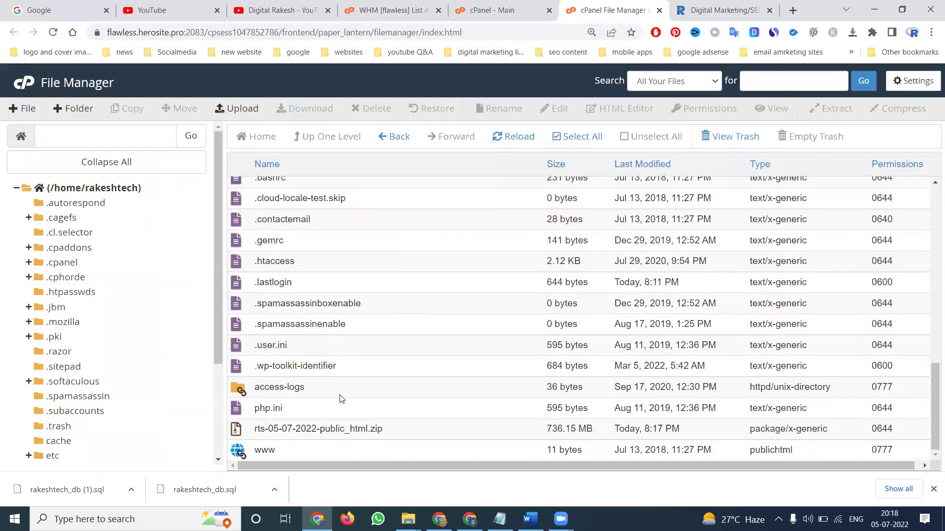
{"action": "right_click", "coordinate": [329, 429]}
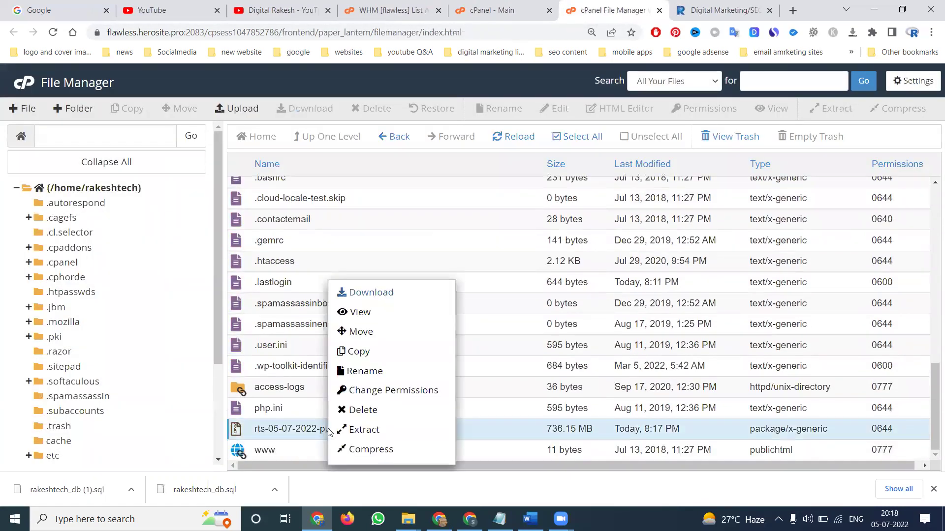
{"action": "left_click", "coordinate": [359, 294]}
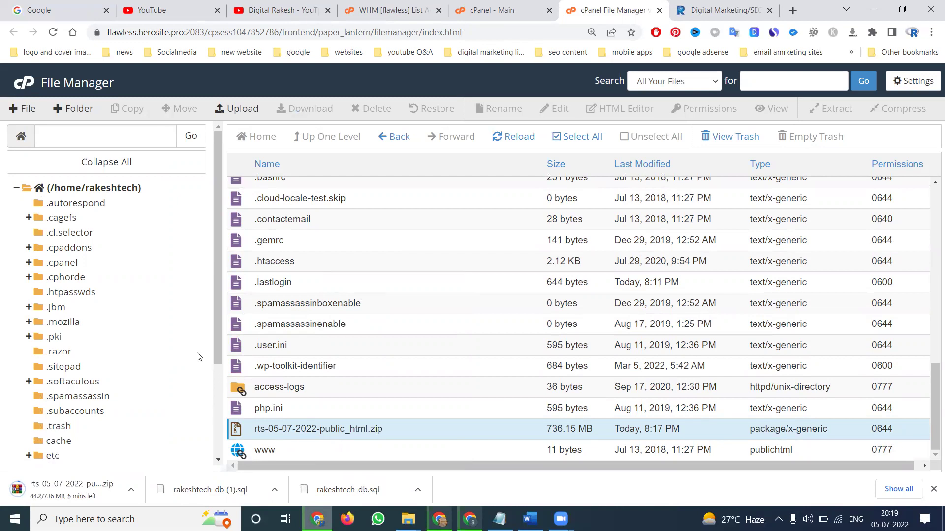
- Open the public_html folder and scroll through its site files
{"action": "scroll", "coordinate": [341, 322], "scroll_direction": "up", "scroll_amount": 5}
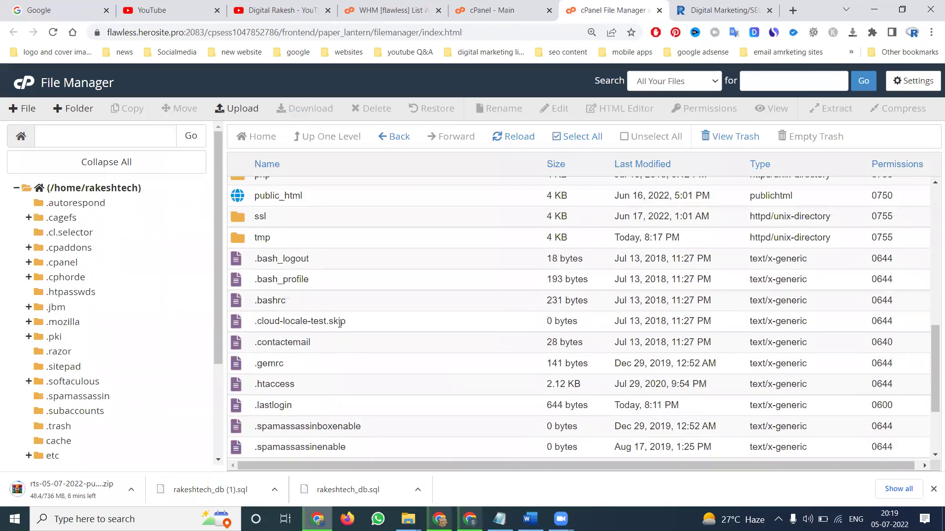
{"action": "double_click", "coordinate": [342, 319]}
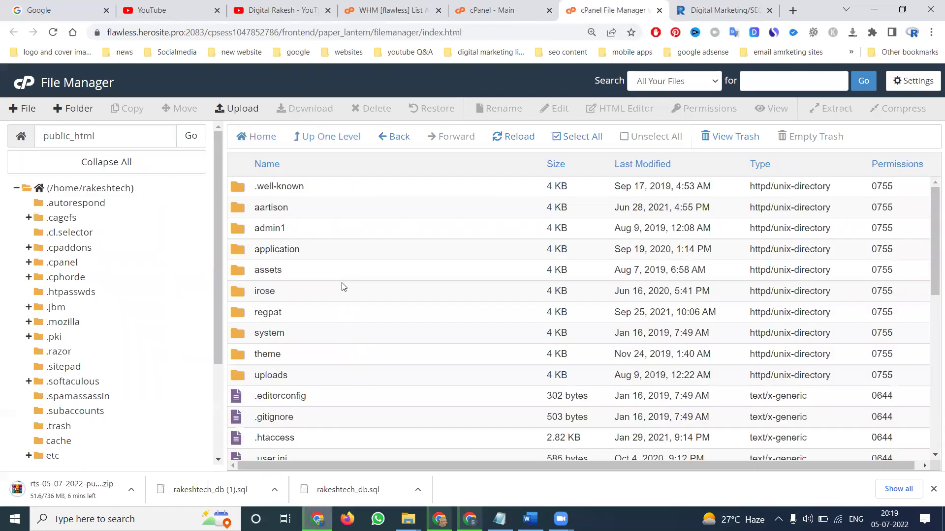
{"action": "scroll", "coordinate": [344, 288], "scroll_direction": "down", "scroll_amount": 10}
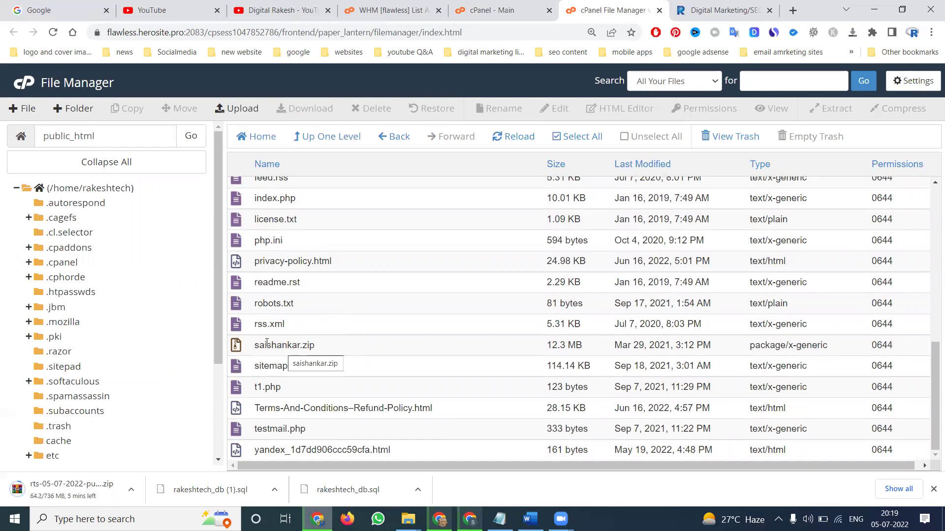
{"action": "scroll", "coordinate": [268, 344], "scroll_direction": "up", "scroll_amount": 4}
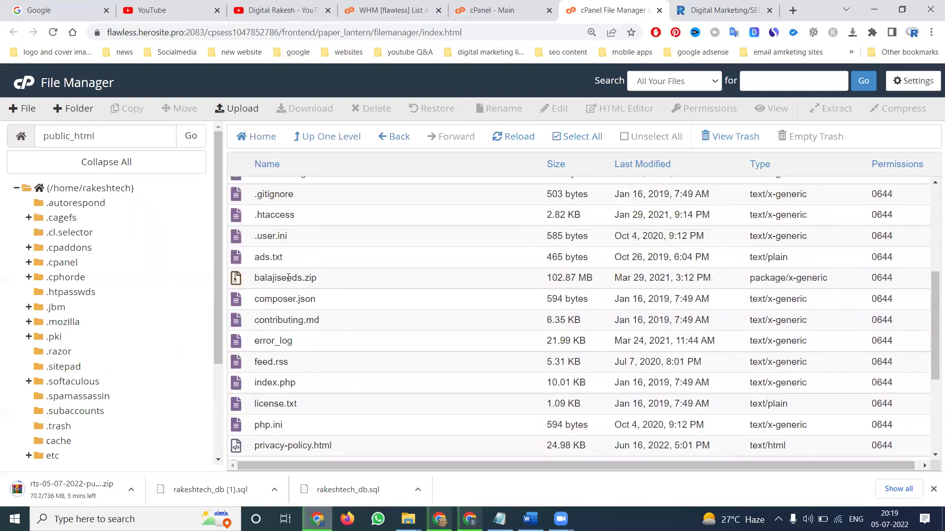
{"action": "scroll", "coordinate": [289, 277], "scroll_direction": "up", "scroll_amount": 5}
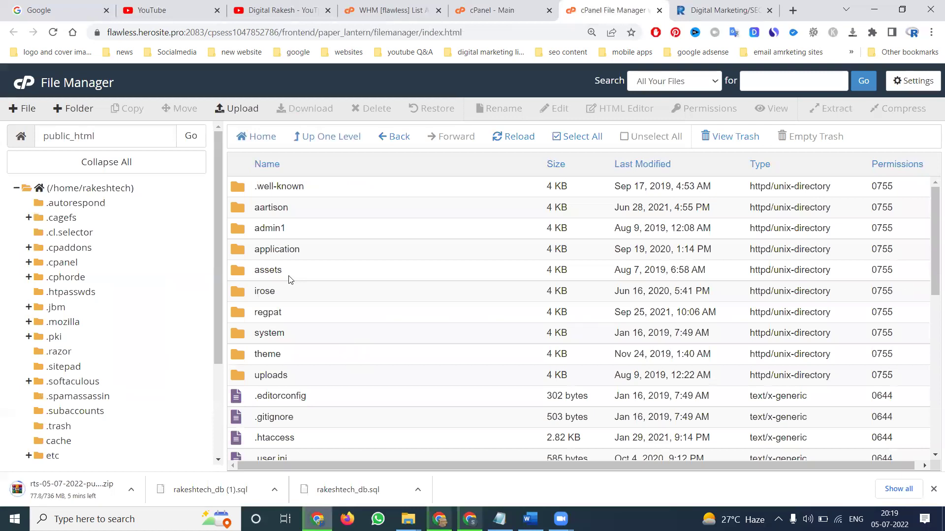
{"action": "scroll", "coordinate": [290, 280], "scroll_direction": "down", "scroll_amount": 3}
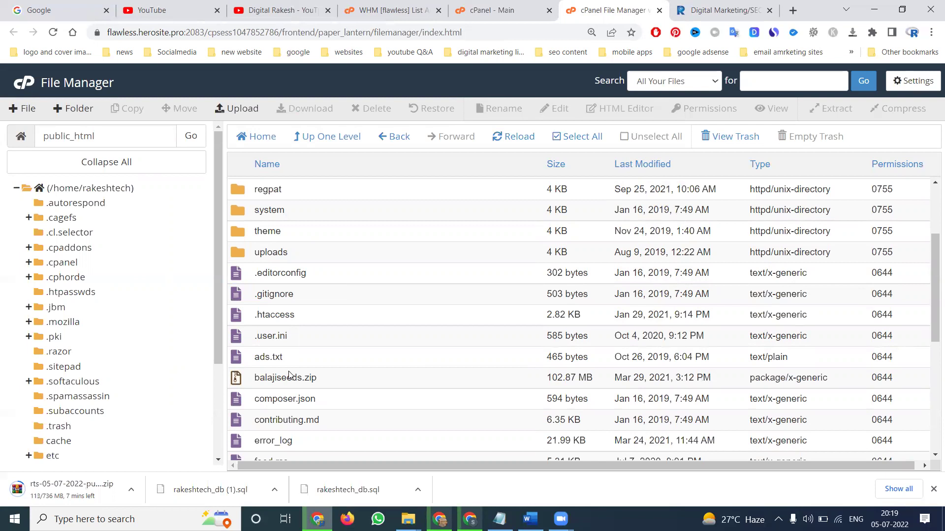
{"action": "left_click", "coordinate": [463, 12]}
{"action": "scroll", "coordinate": [191, 144], "scroll_direction": "up", "scroll_amount": 5}
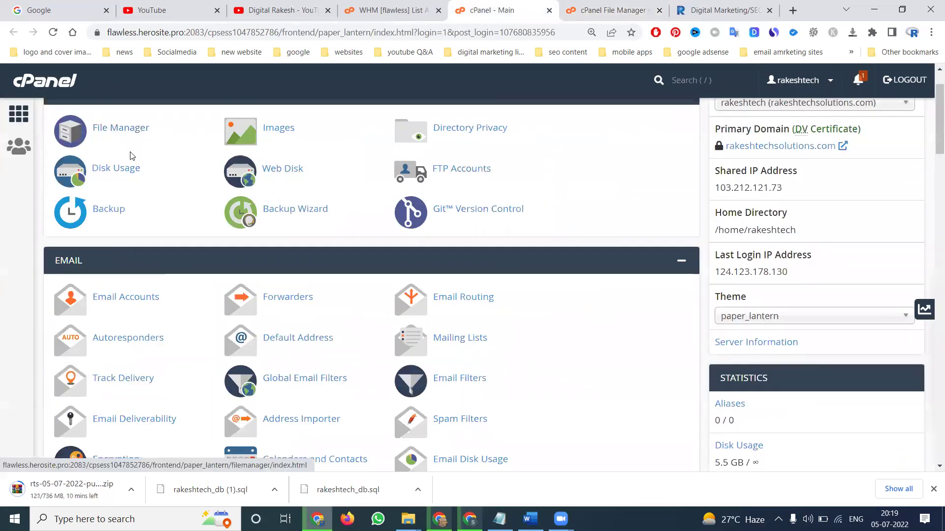
{"action": "scroll", "coordinate": [131, 178], "scroll_direction": "down", "scroll_amount": 8}
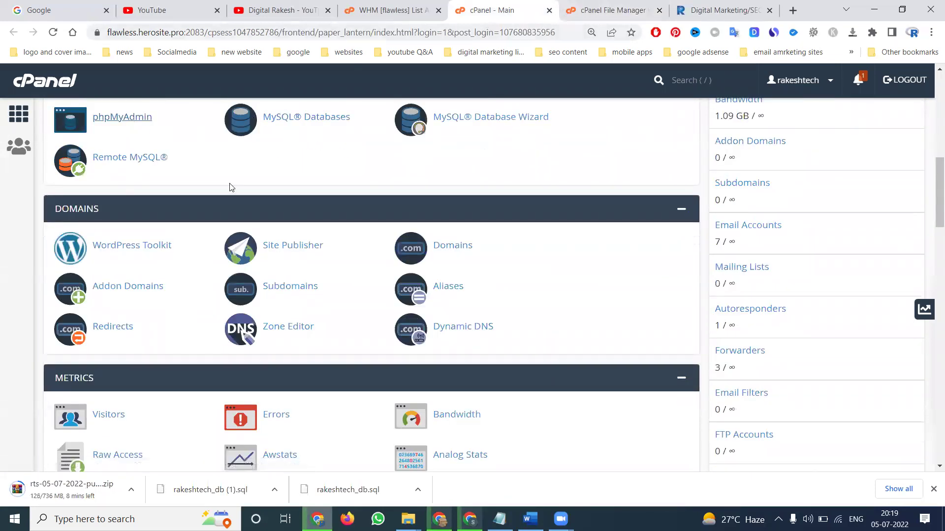
{"action": "scroll", "coordinate": [232, 187], "scroll_direction": "up", "scroll_amount": 4}
{"action": "left_click", "coordinate": [585, 7]}
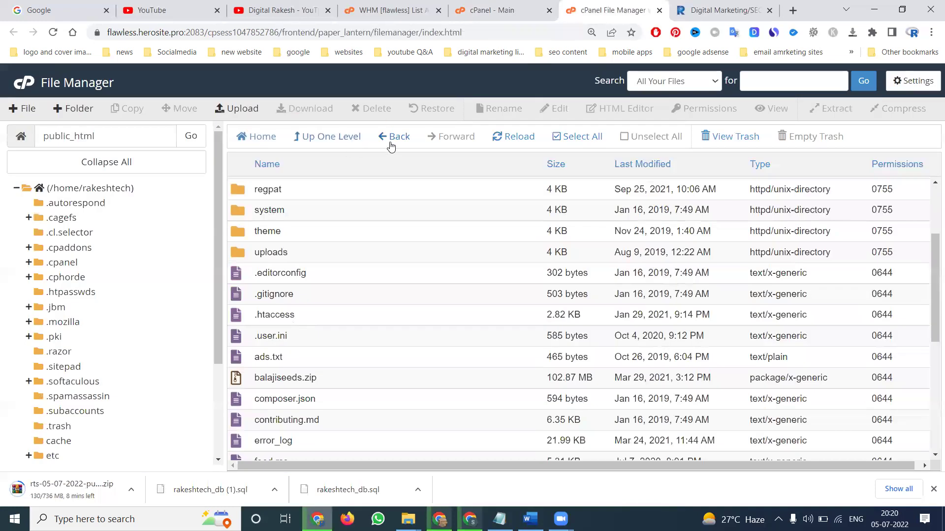
- Return from public_html to the home directory and briefly check the mail folder's actions menu
{"action": "left_click", "coordinate": [349, 137]}
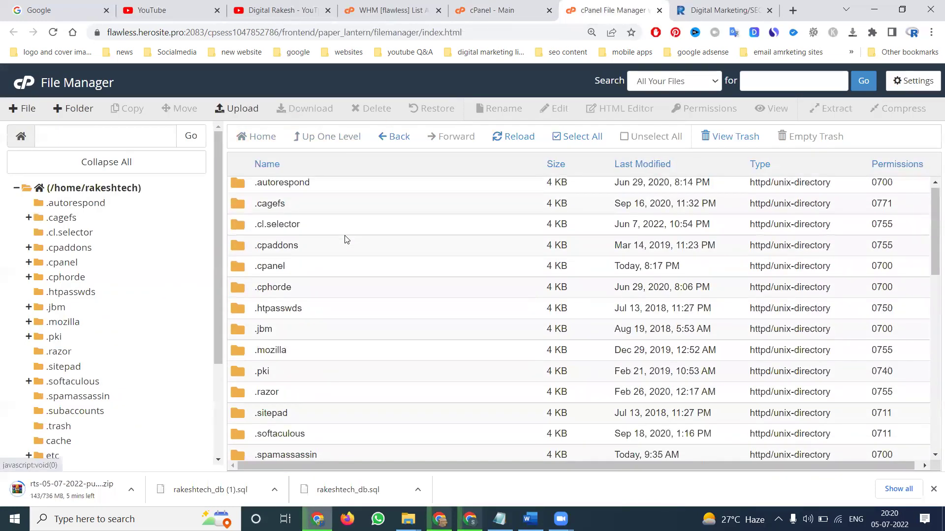
{"action": "scroll", "coordinate": [345, 238], "scroll_direction": "down", "scroll_amount": 3}
{"action": "scroll", "coordinate": [345, 239], "scroll_direction": "down", "scroll_amount": 3}
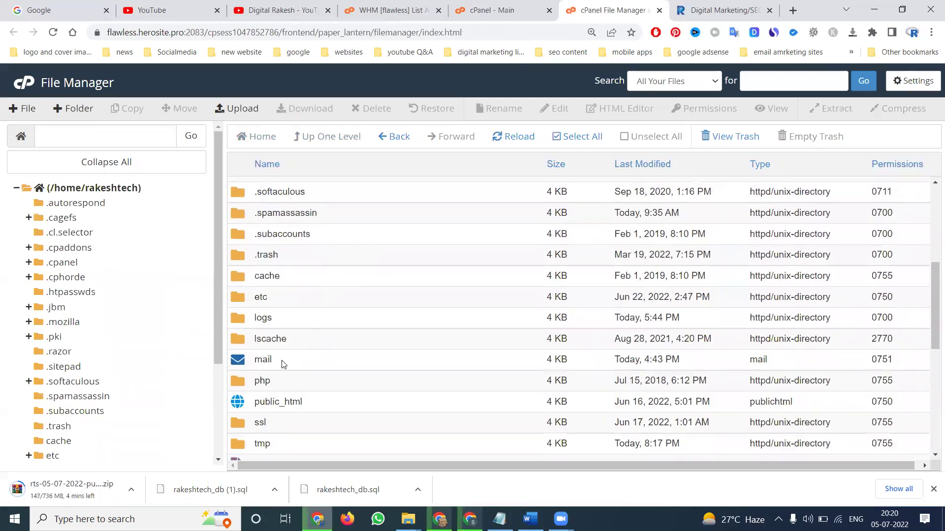
{"action": "right_click", "coordinate": [262, 363]}
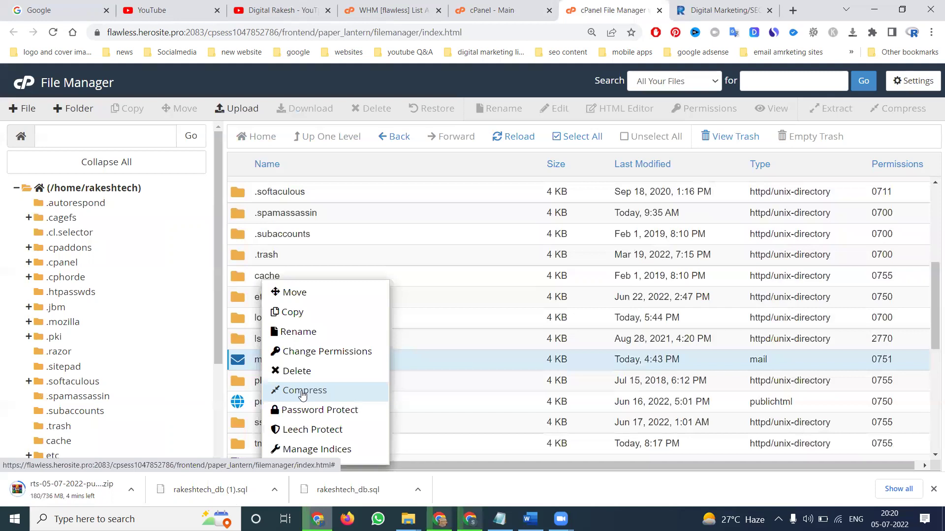
{"action": "left_click", "coordinate": [451, 359]}
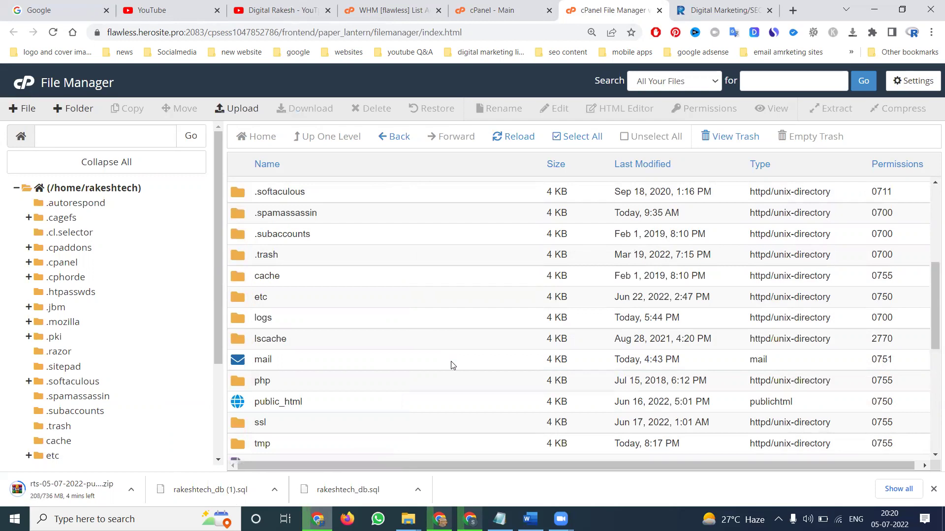
- Scroll the cPanel main page down to the Databases section, then switch to the YouTube videos tab
{"action": "left_click", "coordinate": [477, 6]}
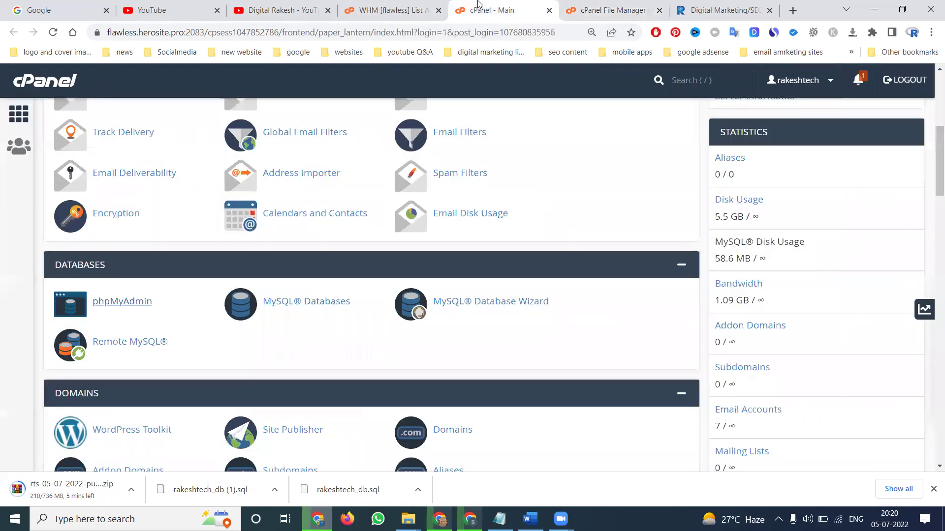
{"action": "scroll", "coordinate": [173, 263], "scroll_direction": "up", "scroll_amount": 5}
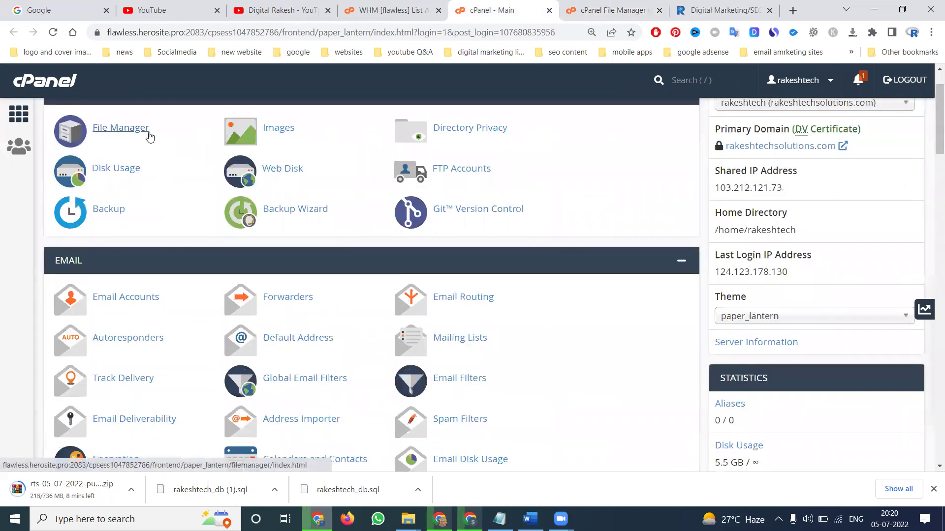
{"action": "middle_click", "coordinate": [145, 265]}
{"action": "scroll", "coordinate": [139, 288], "scroll_direction": "down", "scroll_amount": 5}
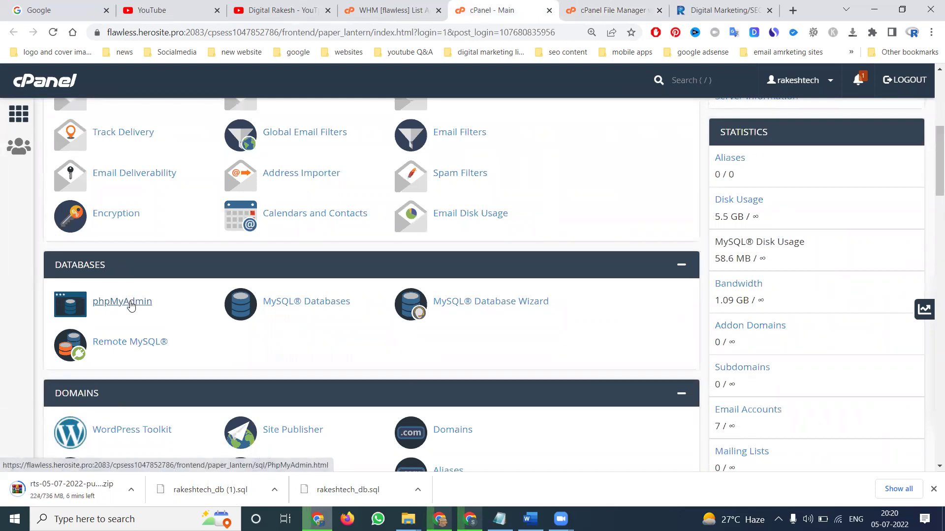
{"action": "left_click", "coordinate": [272, 6]}
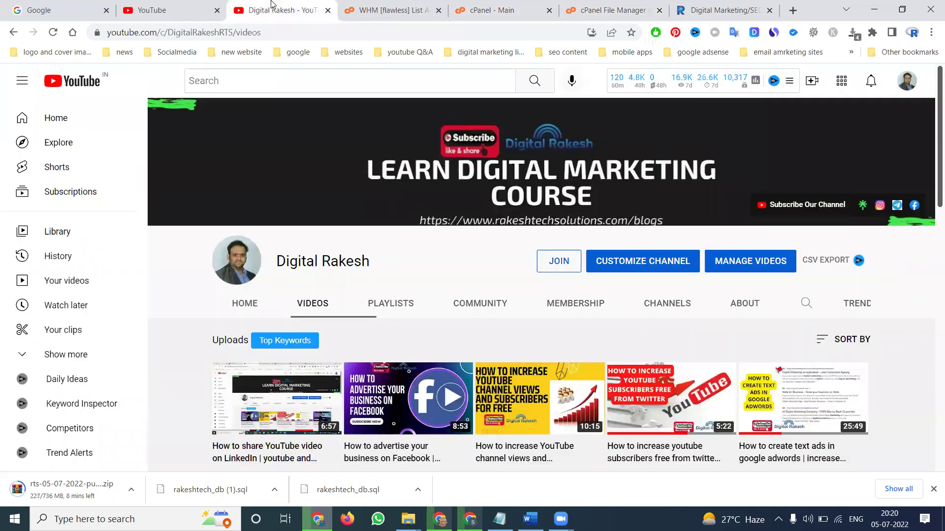